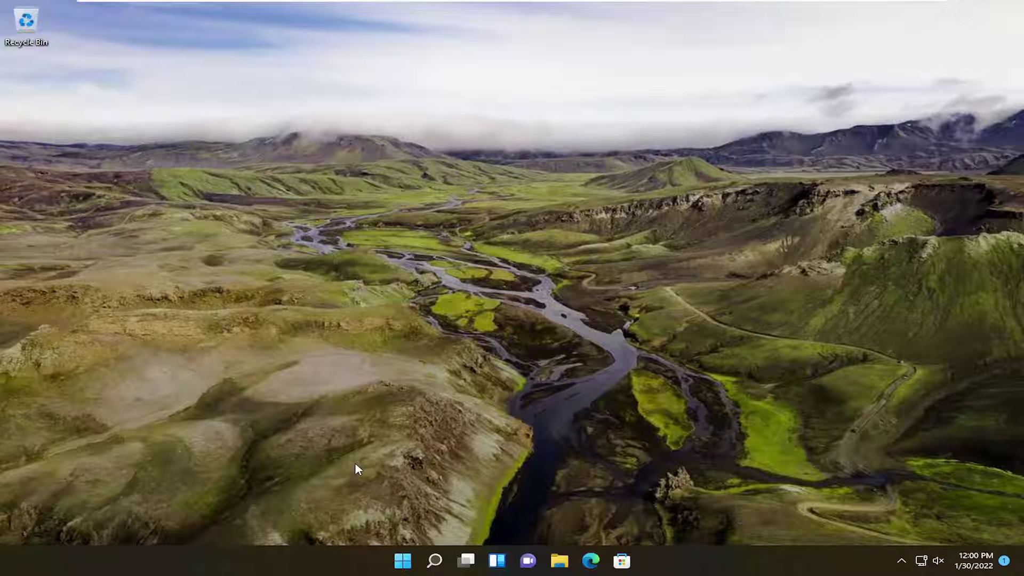
- Launch Registry Editor as administrator from Windows Search and approve the UAC prompt
{"action": "left_click", "coordinate": [435, 560]}
{"action": "type", "text": "regedit"}
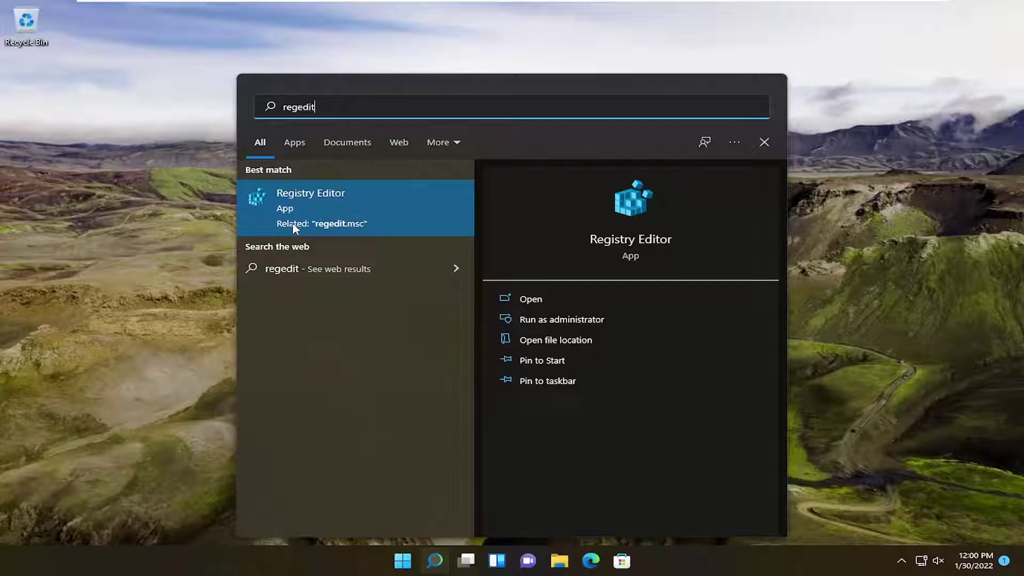
{"action": "right_click", "coordinate": [314, 217]}
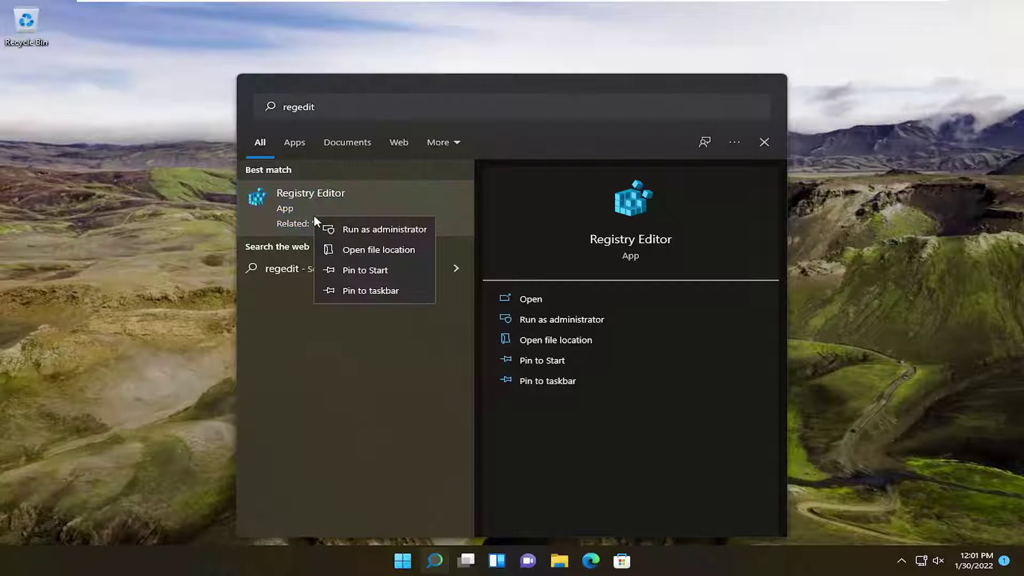
{"action": "left_click", "coordinate": [350, 231]}
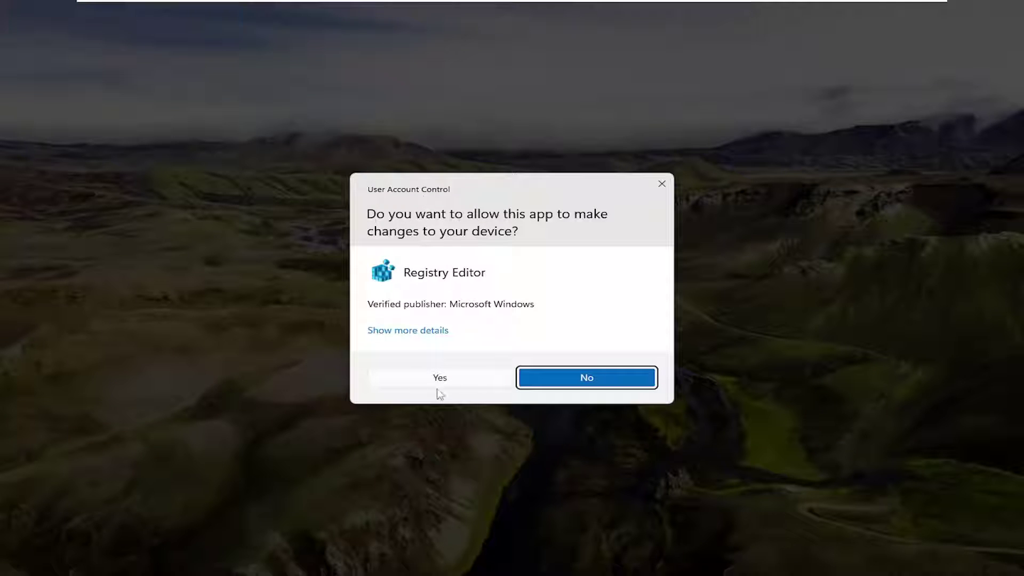
{"action": "left_click", "coordinate": [440, 392]}
- Centre the window and collapse Microsoft, SOFTWARE and HKEY_LOCAL_MACHINE down to the hives
{"action": "left_click_drag", "start_coordinate": [200, 54], "coordinate": [572, 55]}
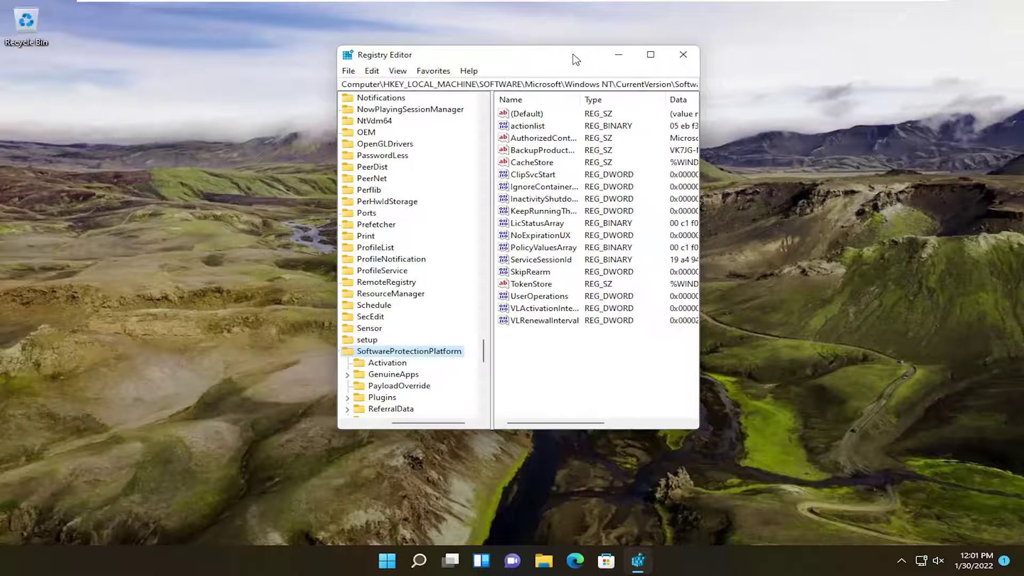
{"action": "left_click_drag", "start_coordinate": [410, 422], "coordinate": [382, 421]}
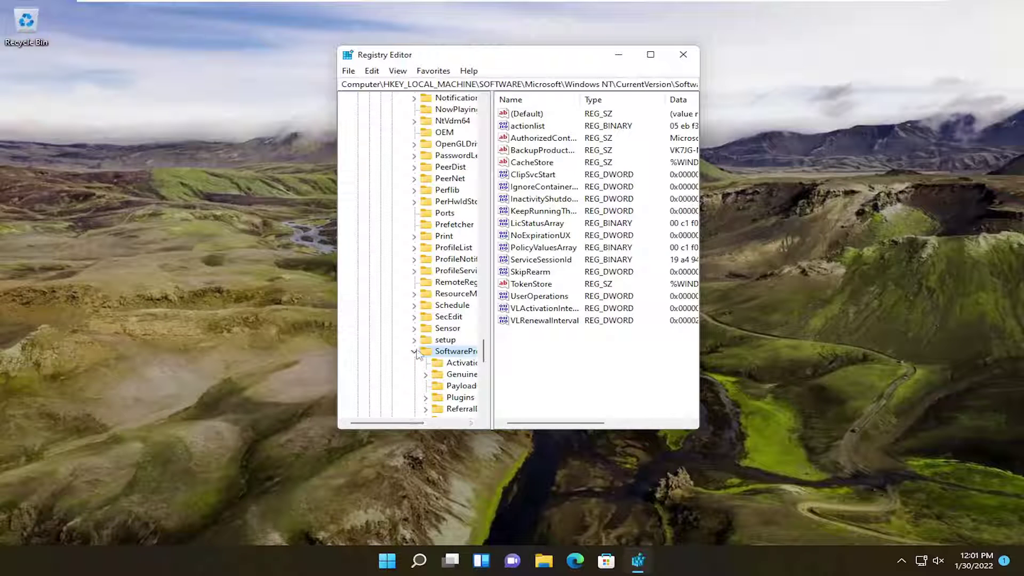
{"action": "scroll", "coordinate": [471, 357], "scroll_direction": "up", "scroll_amount": 20}
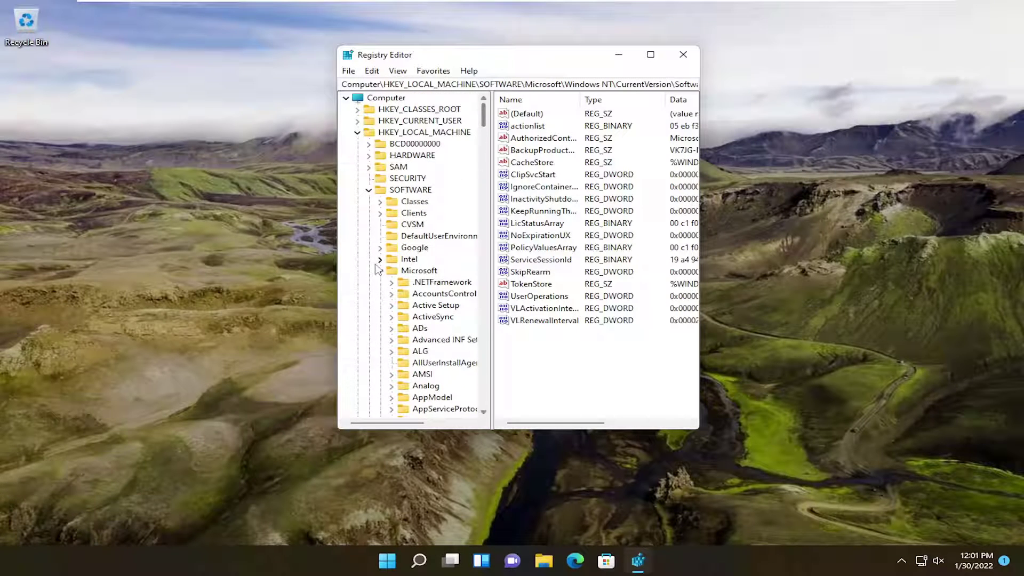
{"action": "left_click", "coordinate": [380, 270]}
{"action": "left_click", "coordinate": [369, 190]}
{"action": "left_click", "coordinate": [358, 132]}
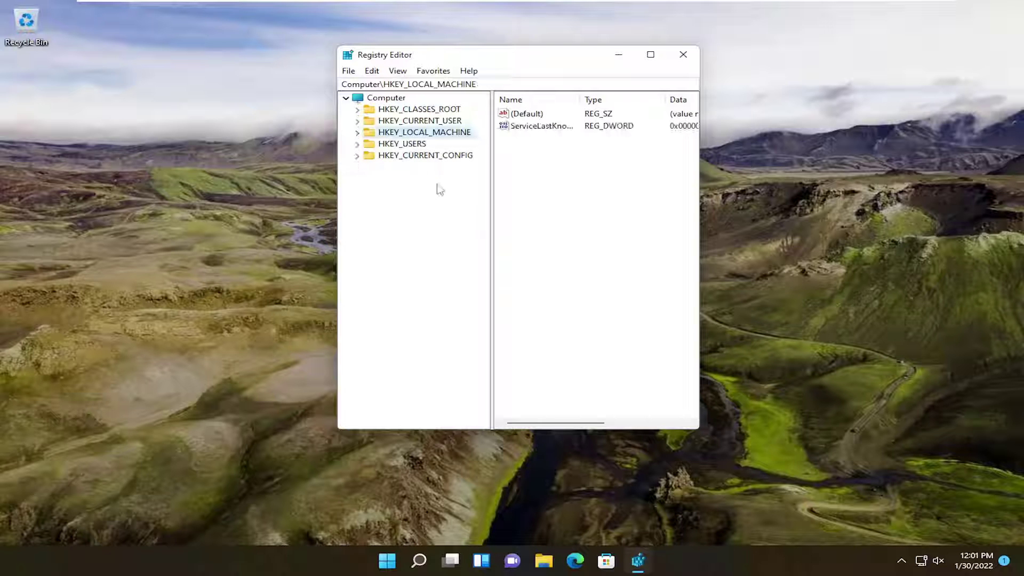
- Enlarge the window so the Data column fits and move it up and left
{"action": "left_click_drag", "start_coordinate": [699, 427], "coordinate": [952, 490]}
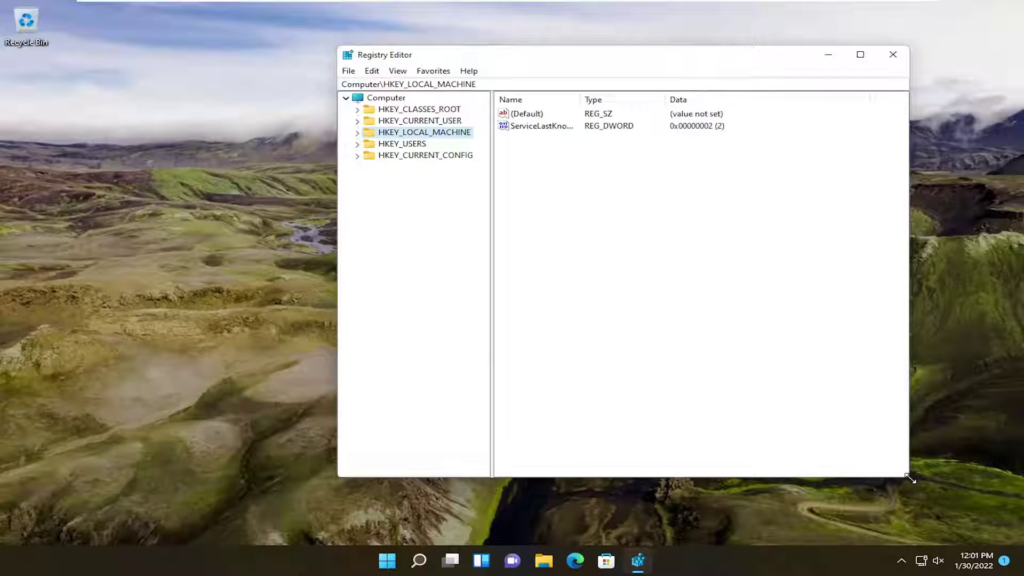
{"action": "left_click_drag", "start_coordinate": [560, 53], "coordinate": [381, 38]}
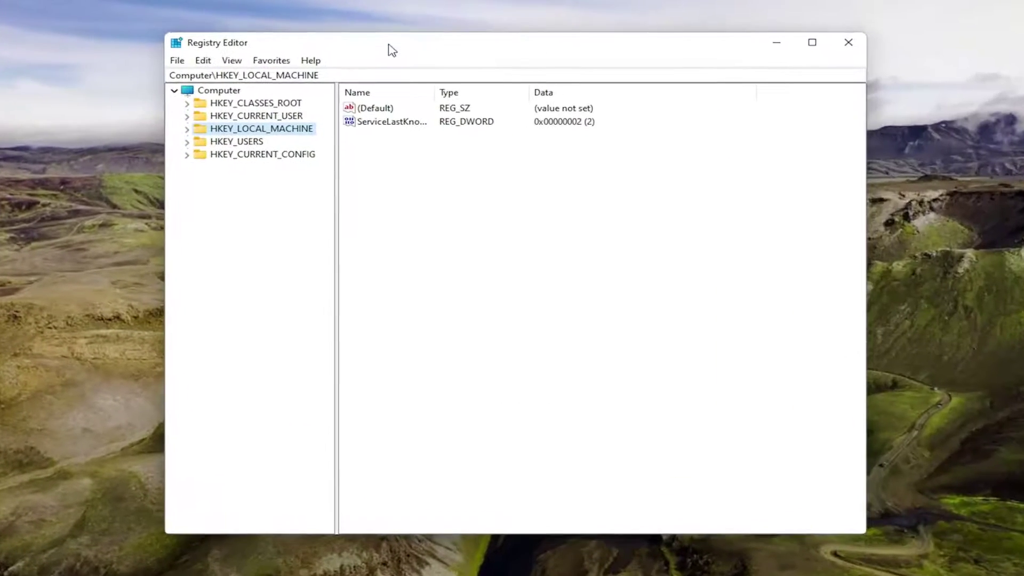
{"action": "left_click", "coordinate": [184, 85]}
{"action": "left_click", "coordinate": [162, 52]}
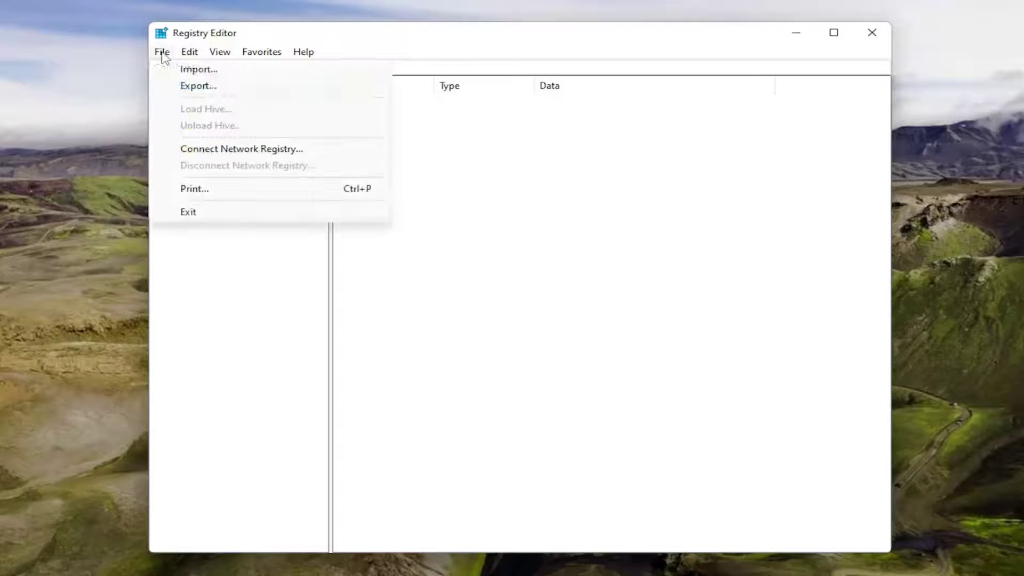
{"action": "left_click", "coordinate": [197, 86]}
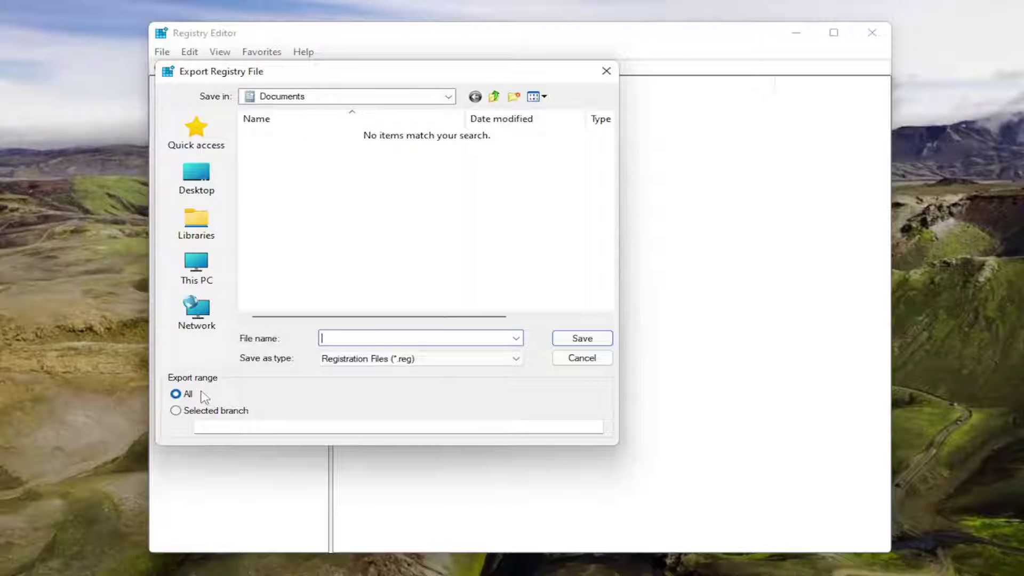
{"action": "left_click", "coordinate": [586, 360]}
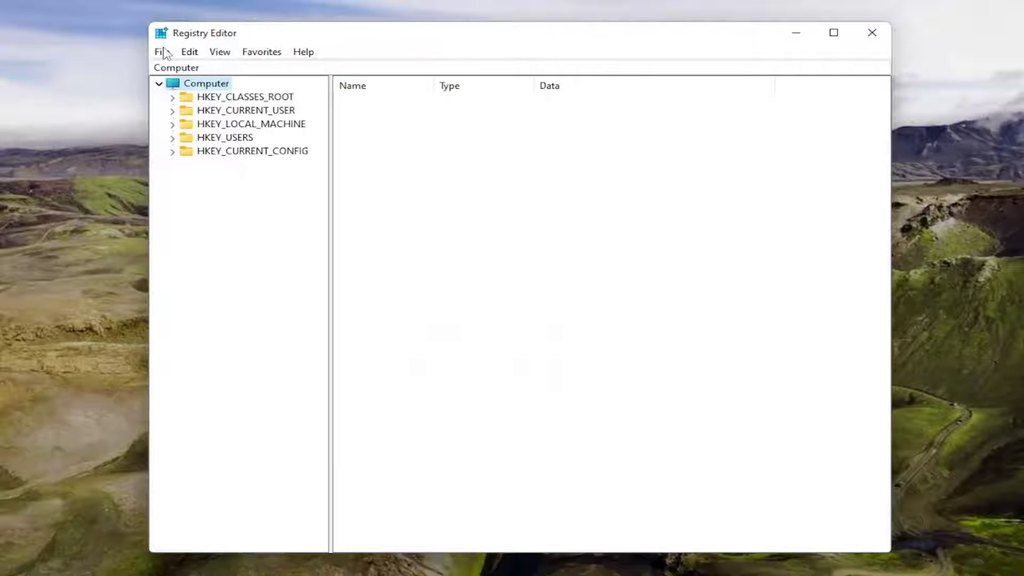
{"action": "left_click", "coordinate": [162, 51]}
{"action": "left_click", "coordinate": [189, 70]}
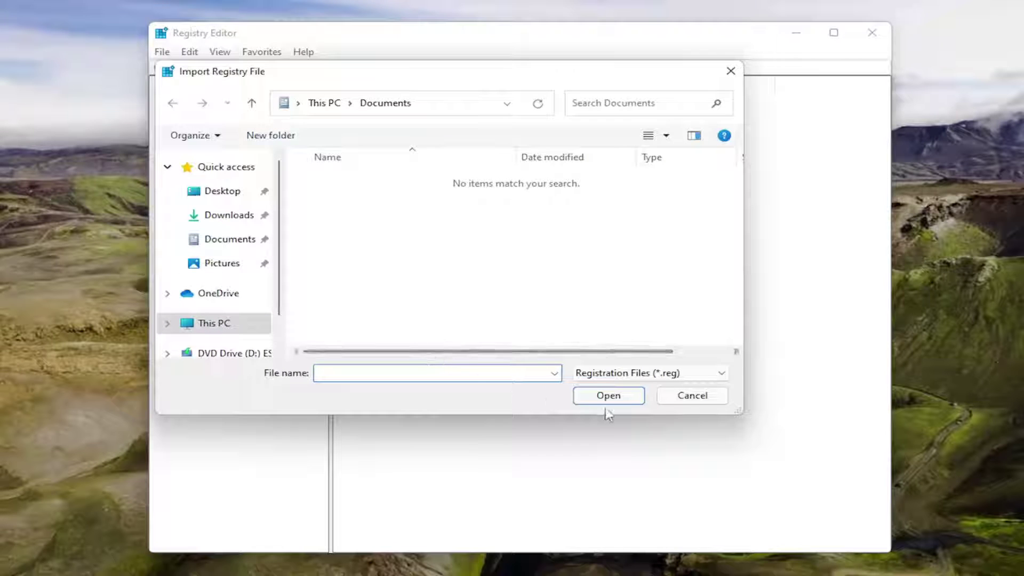
{"action": "left_click", "coordinate": [708, 398]}
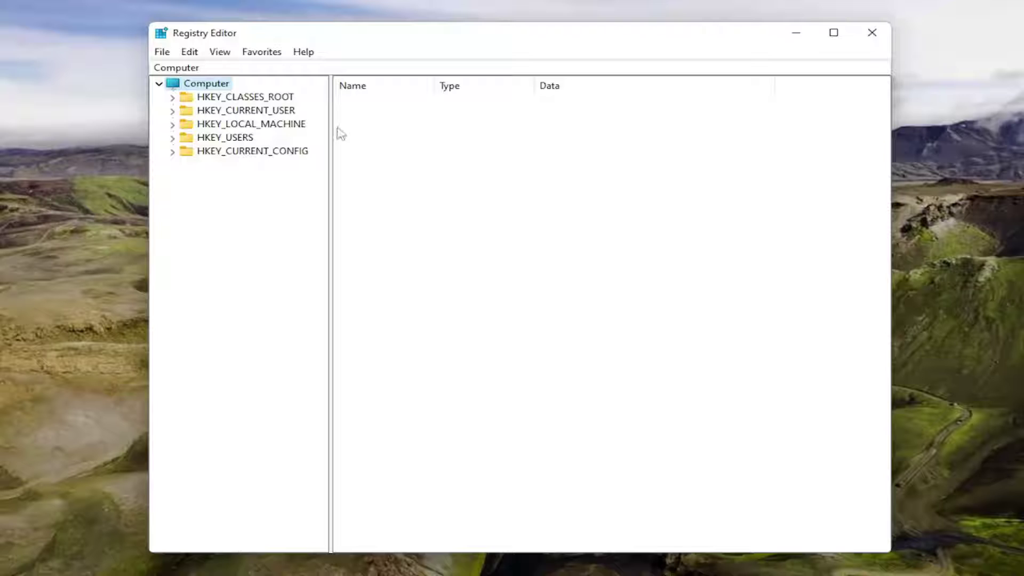
{"action": "double_click", "coordinate": [271, 126]}
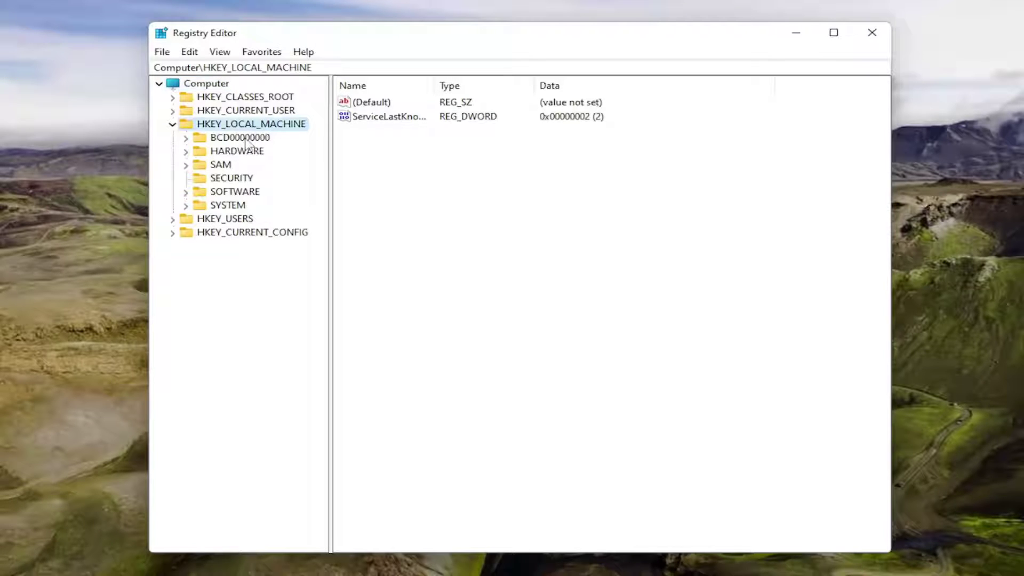
{"action": "double_click", "coordinate": [230, 206]}
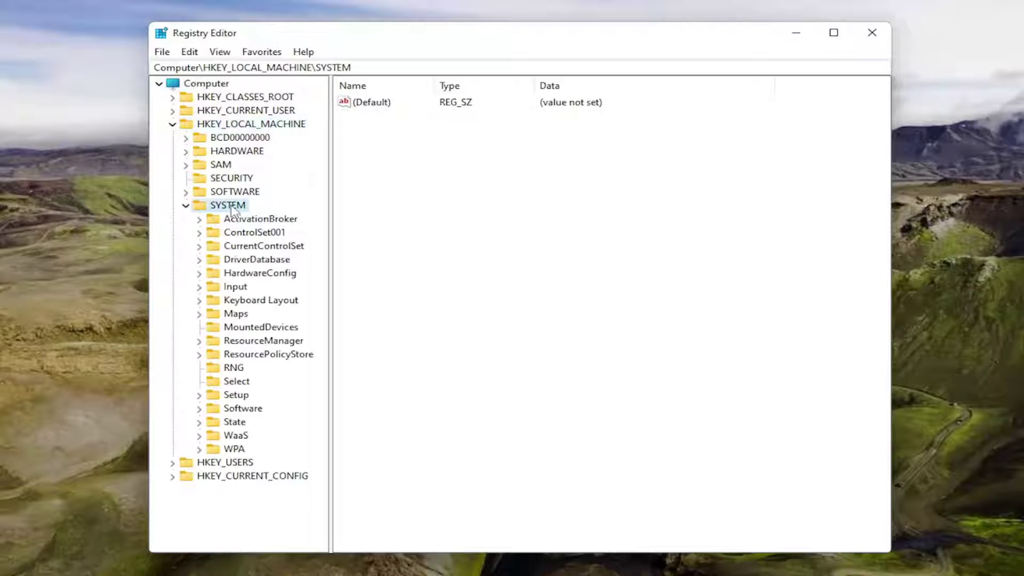
{"action": "left_click", "coordinate": [250, 233]}
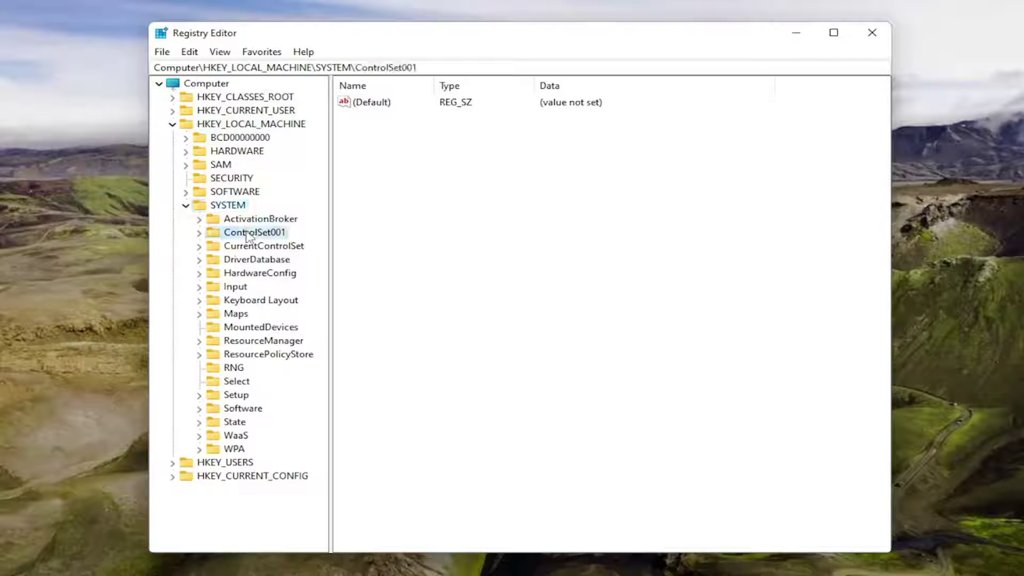
{"action": "double_click", "coordinate": [251, 246]}
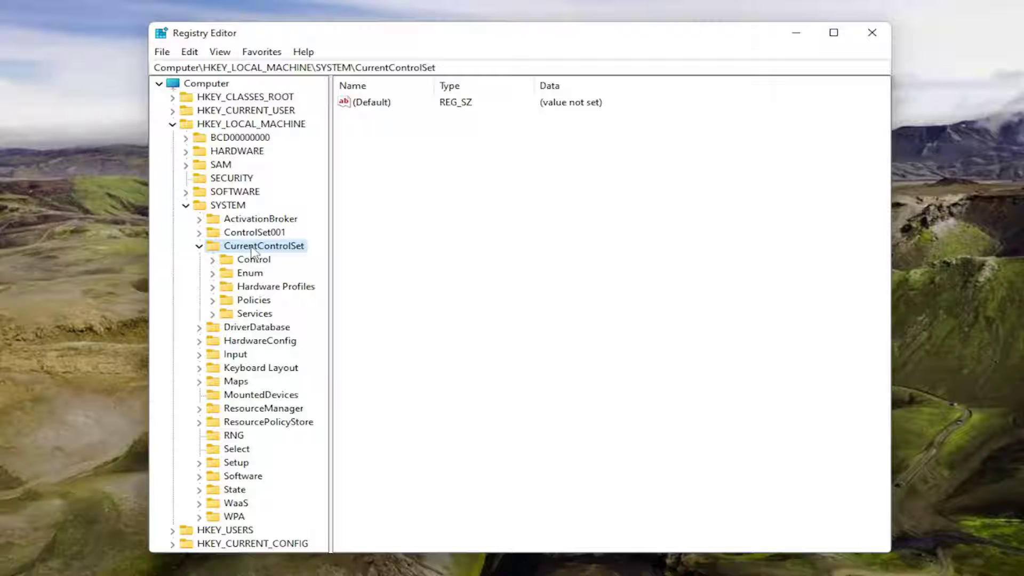
{"action": "left_click", "coordinate": [242, 263]}
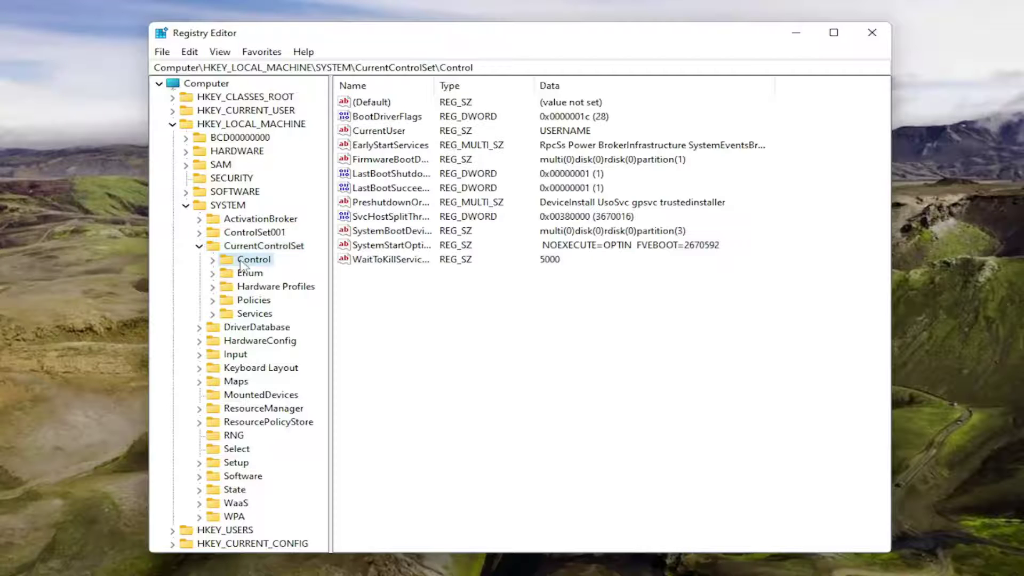
{"action": "double_click", "coordinate": [241, 265]}
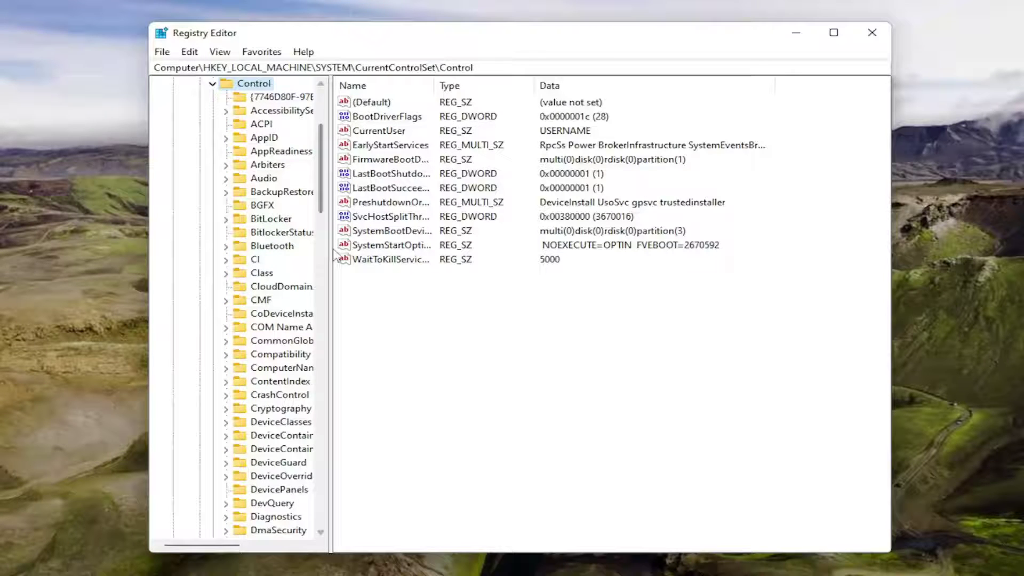
{"action": "scroll", "coordinate": [330, 255], "scroll_direction": "down", "scroll_amount": 11}
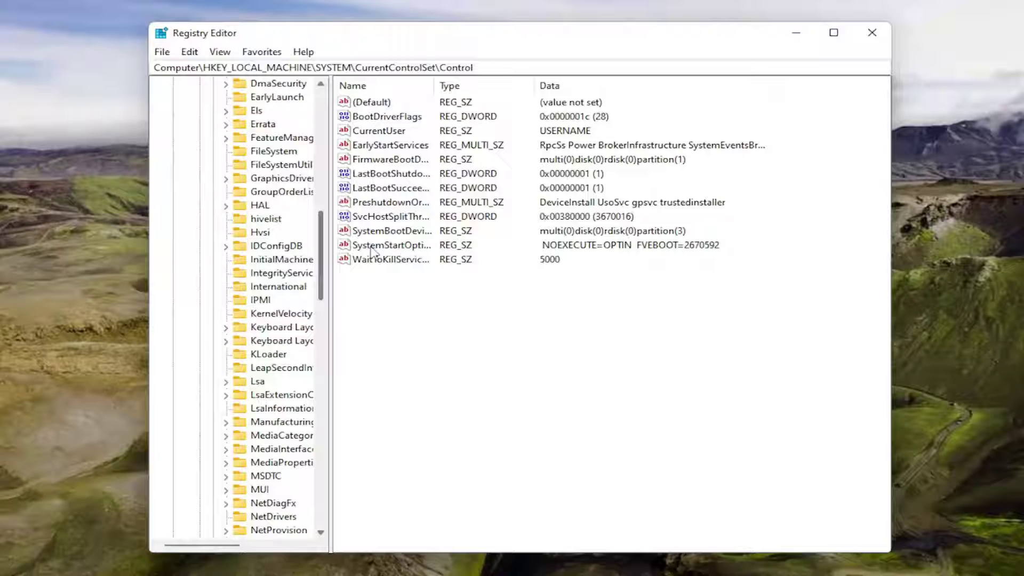
{"action": "left_click_drag", "start_coordinate": [330, 264], "coordinate": [433, 259]}
{"action": "scroll", "coordinate": [336, 320], "scroll_direction": "down", "scroll_amount": 7}
{"action": "scroll", "coordinate": [337, 320], "scroll_direction": "down", "scroll_amount": 7}
{"action": "left_click", "coordinate": [272, 421]}
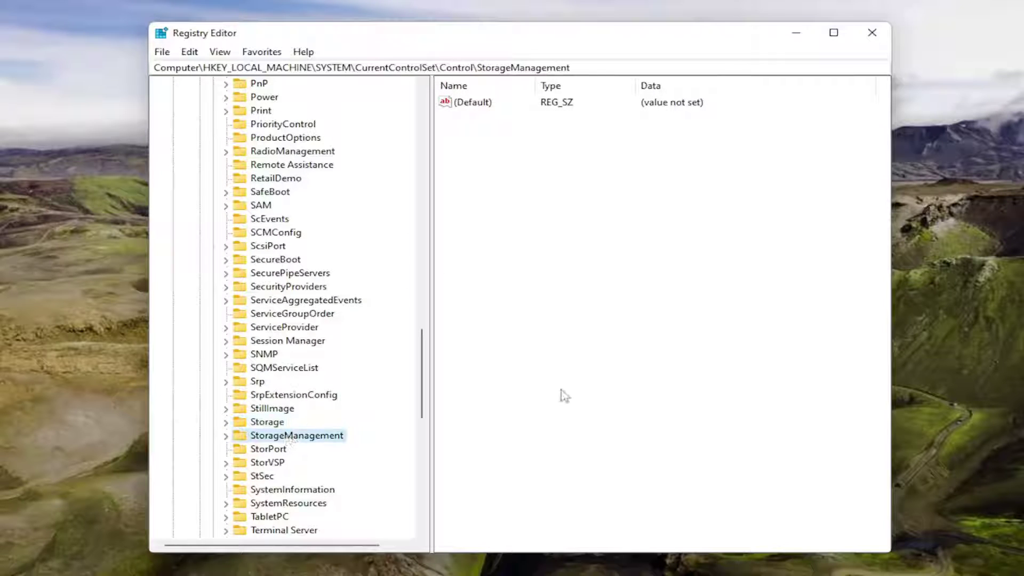
{"action": "scroll", "coordinate": [288, 346], "scroll_direction": "up", "scroll_amount": 2}
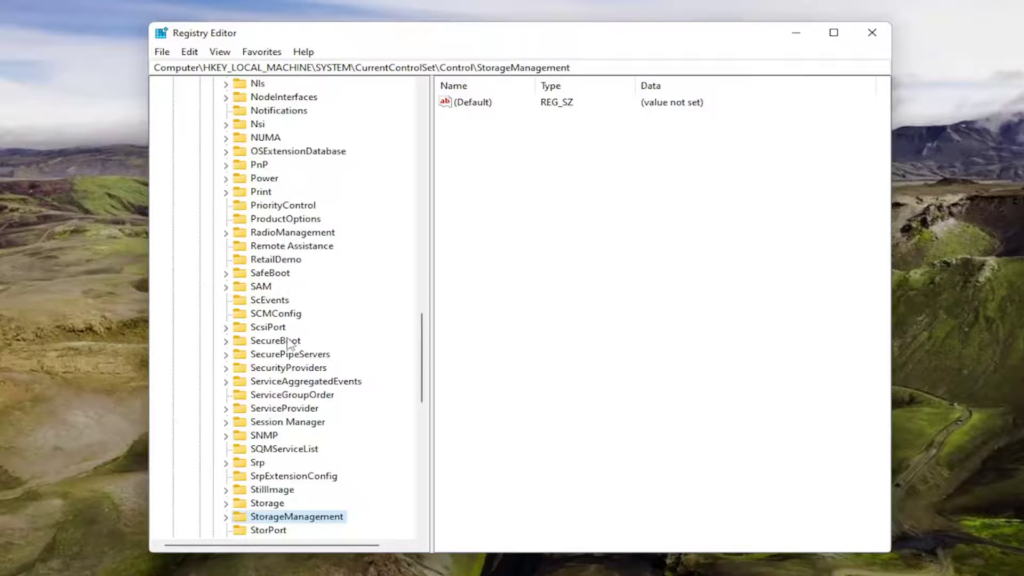
{"action": "scroll", "coordinate": [292, 344], "scroll_direction": "up", "scroll_amount": 11}
{"action": "scroll", "coordinate": [292, 344], "scroll_direction": "up", "scroll_amount": 8}
{"action": "scroll", "coordinate": [292, 344], "scroll_direction": "up", "scroll_amount": 7}
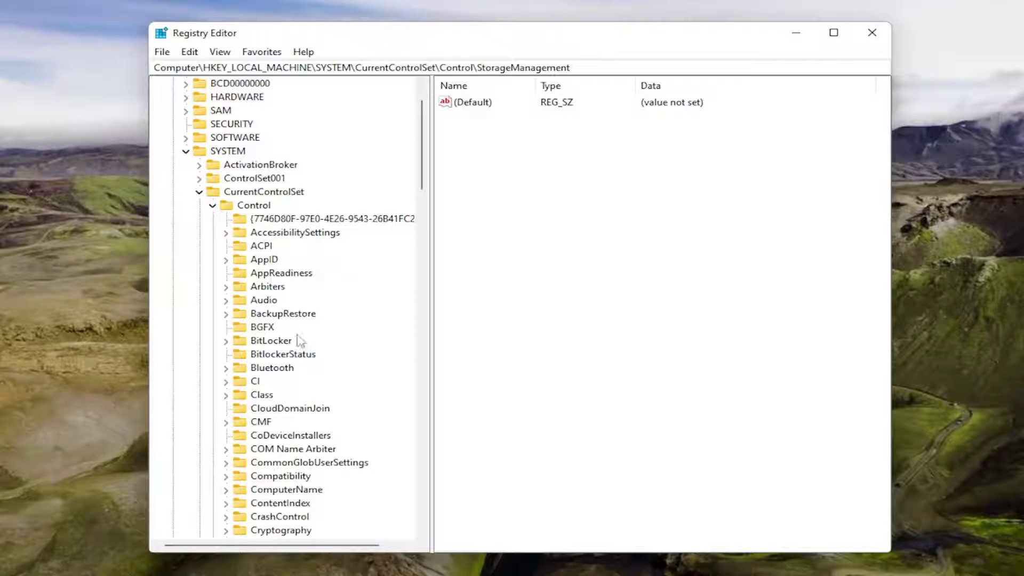
{"action": "left_click", "coordinate": [248, 206]}
- Create a new subkey named StorageDevicePolicies under the Control key
{"action": "right_click", "coordinate": [253, 208]}
{"action": "mouse_move", "coordinate": [293, 231]}
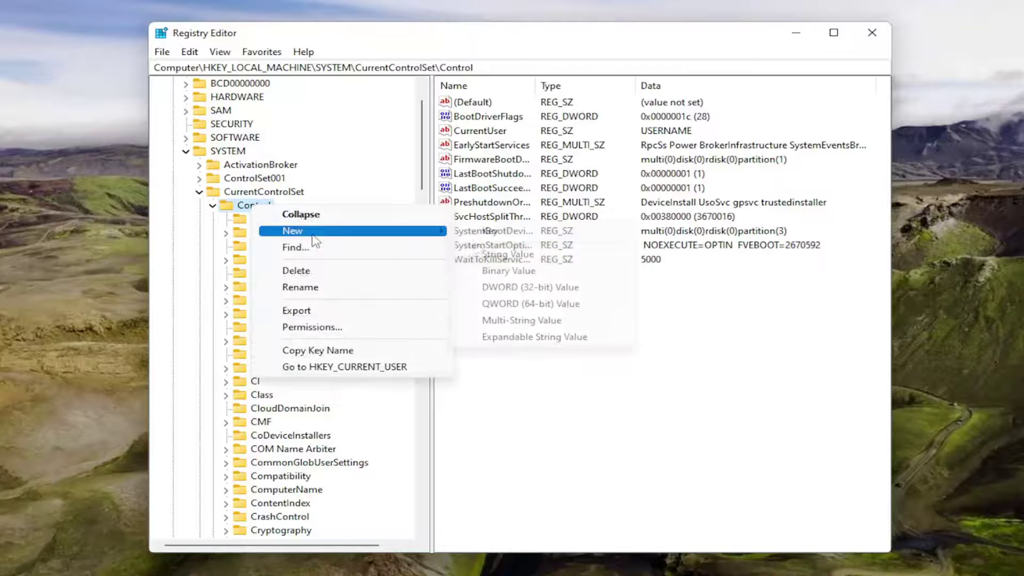
{"action": "left_click", "coordinate": [492, 232]}
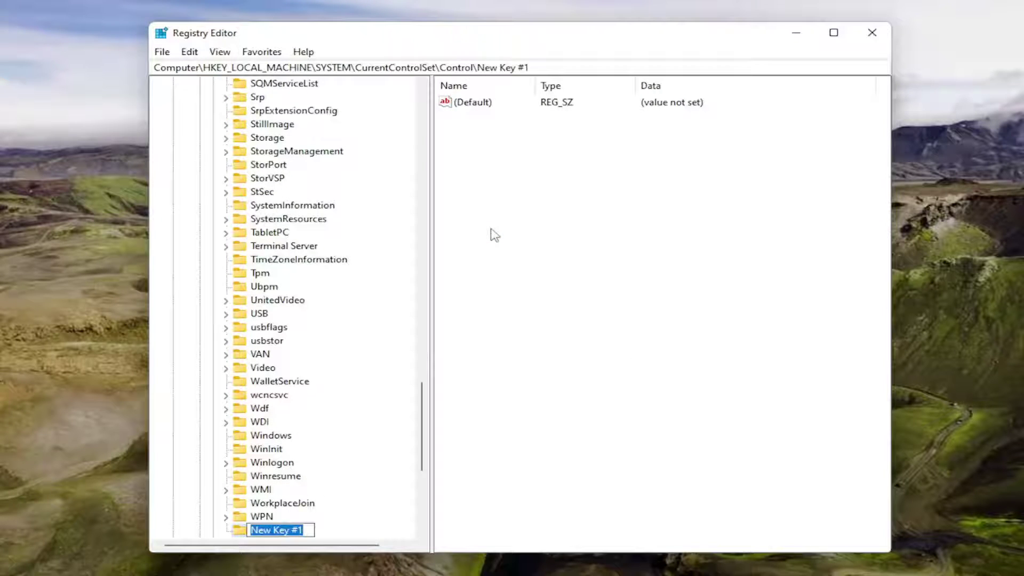
{"action": "type", "text": "Sto"}
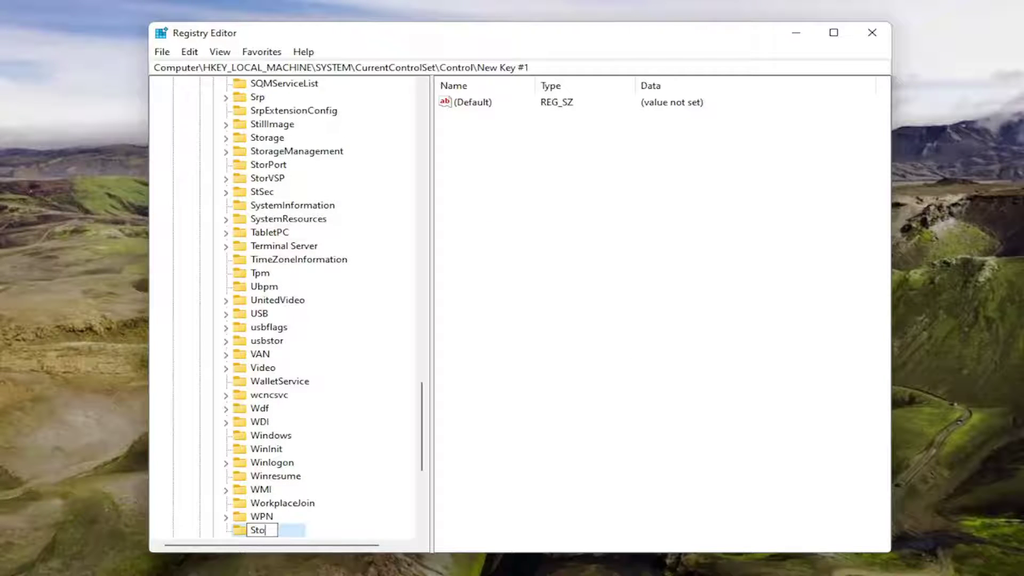
{"action": "type", "text": "rage"}
{"action": "type", "text": "Device"}
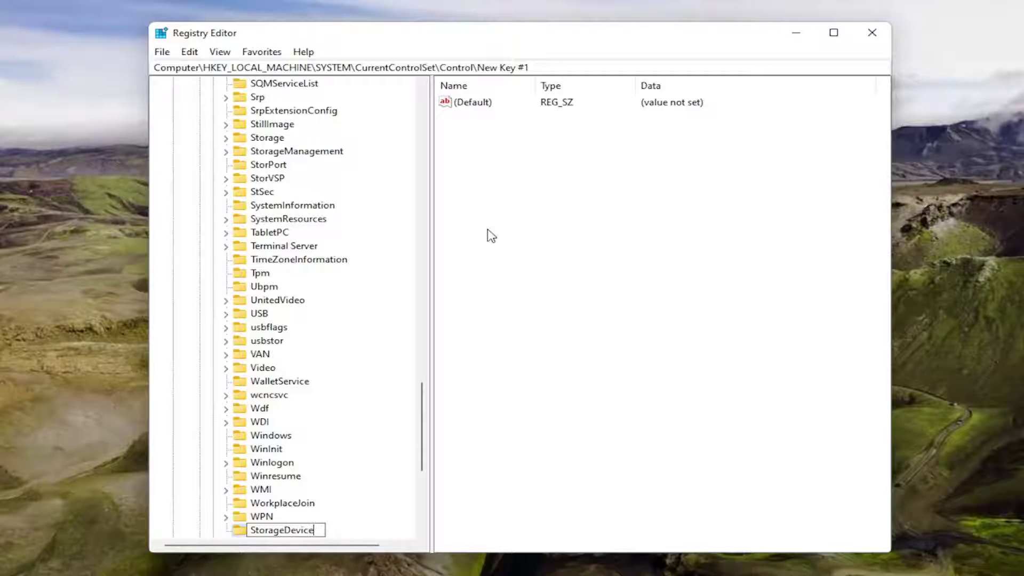
{"action": "type", "text": "Policies"}
{"action": "left_click", "coordinate": [491, 236]}
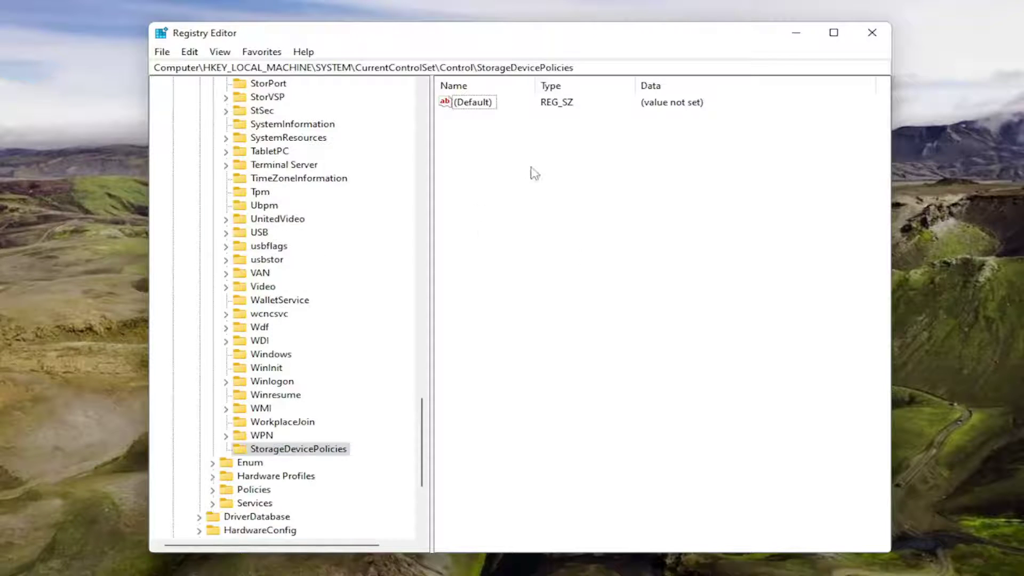
{"action": "scroll", "coordinate": [274, 529], "scroll_direction": "down", "scroll_amount": 1}
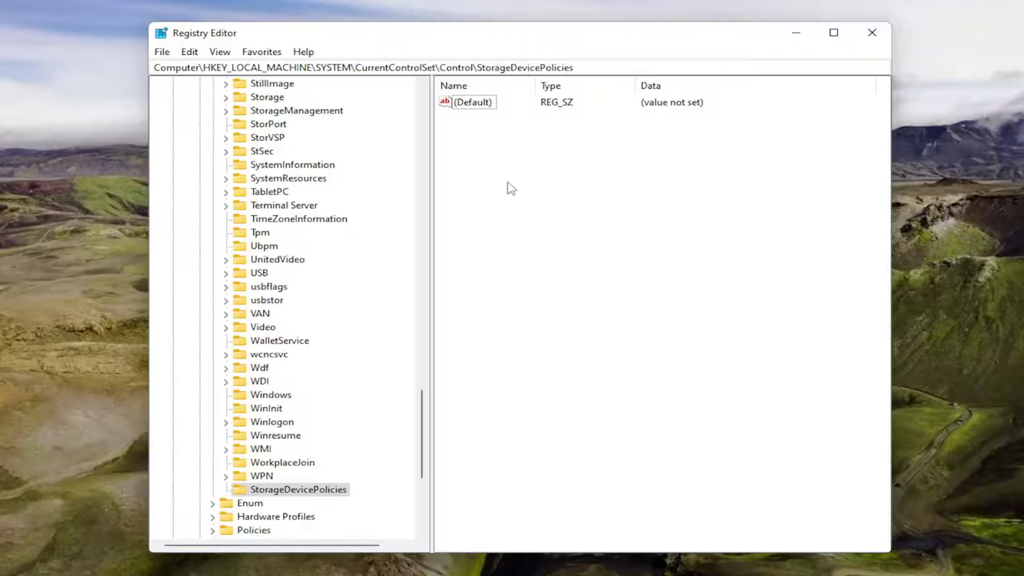
- Create a DWORD (32-bit) value named WriteProtect inside StorageDevicePolicies
{"action": "right_click", "coordinate": [479, 151]}
{"action": "mouse_move", "coordinate": [527, 155]}
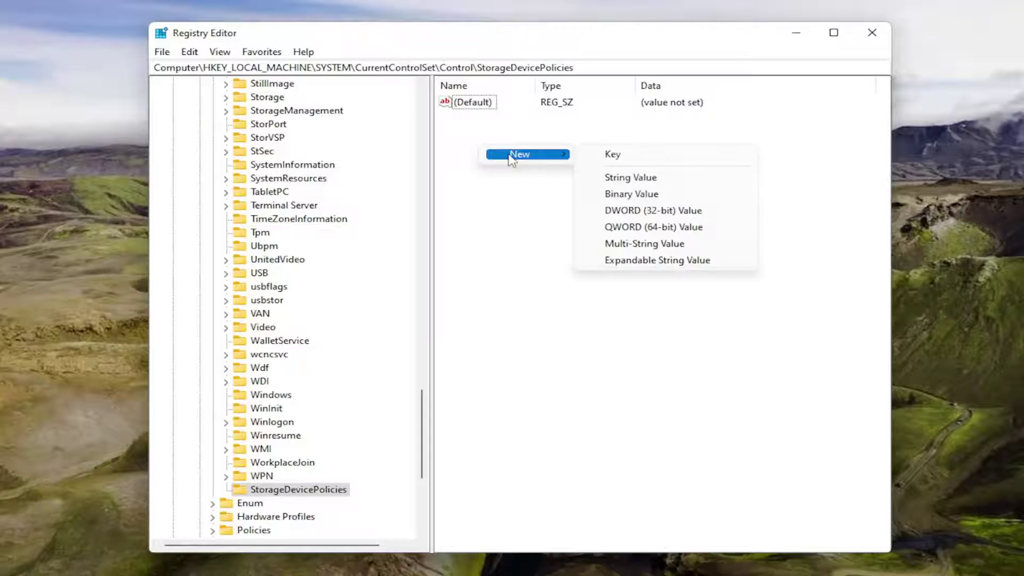
{"action": "left_click", "coordinate": [636, 215]}
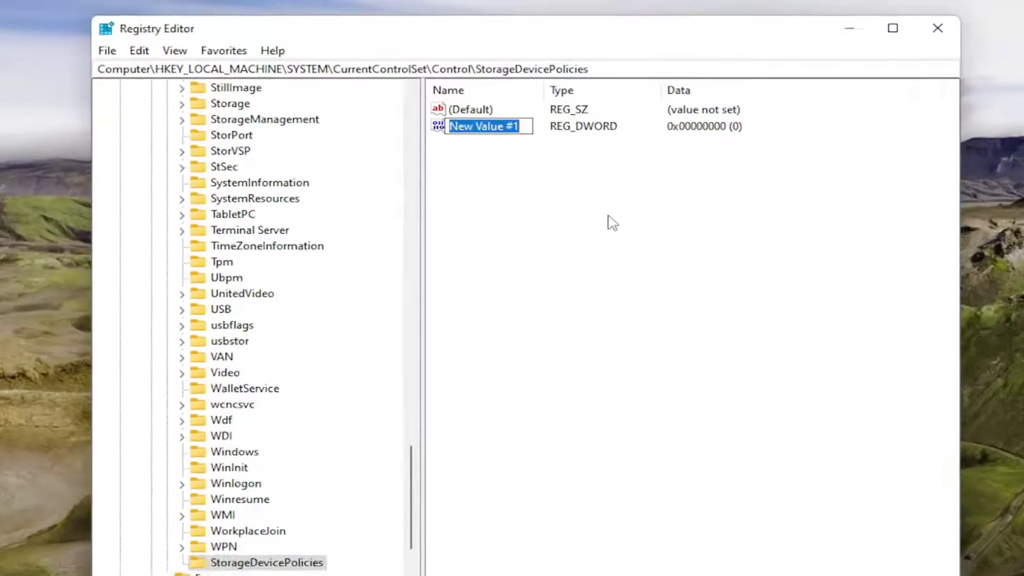
{"action": "type", "text": "WriteP"}
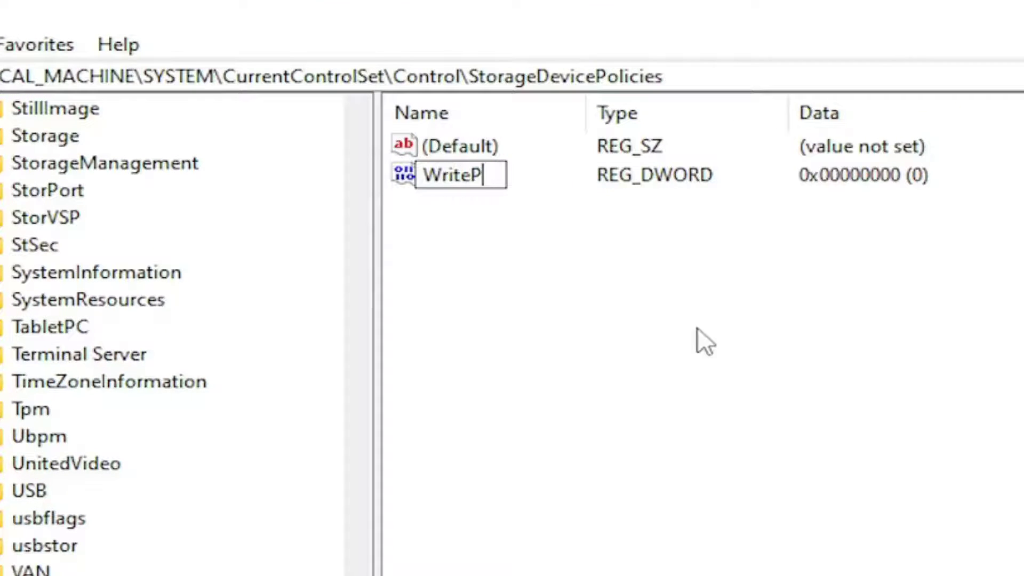
{"action": "type", "text": "rotect"}
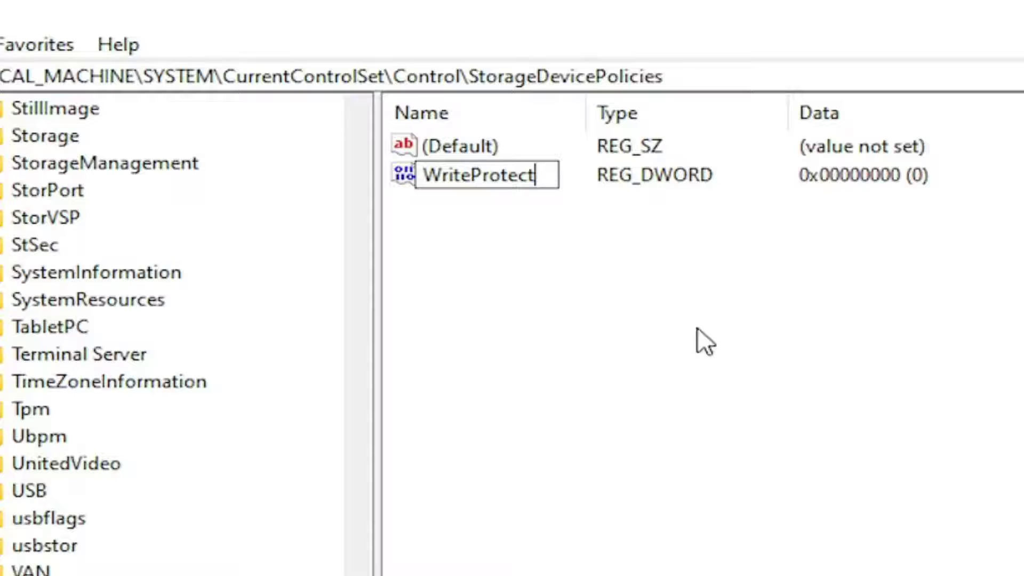
{"action": "key", "text": "Return"}
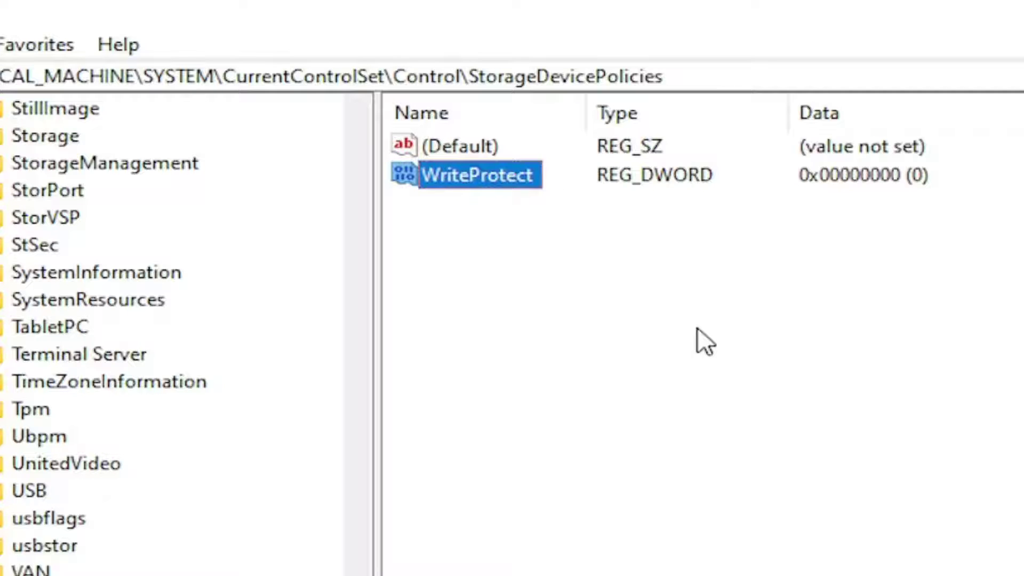
{"action": "left_click", "coordinate": [543, 361]}
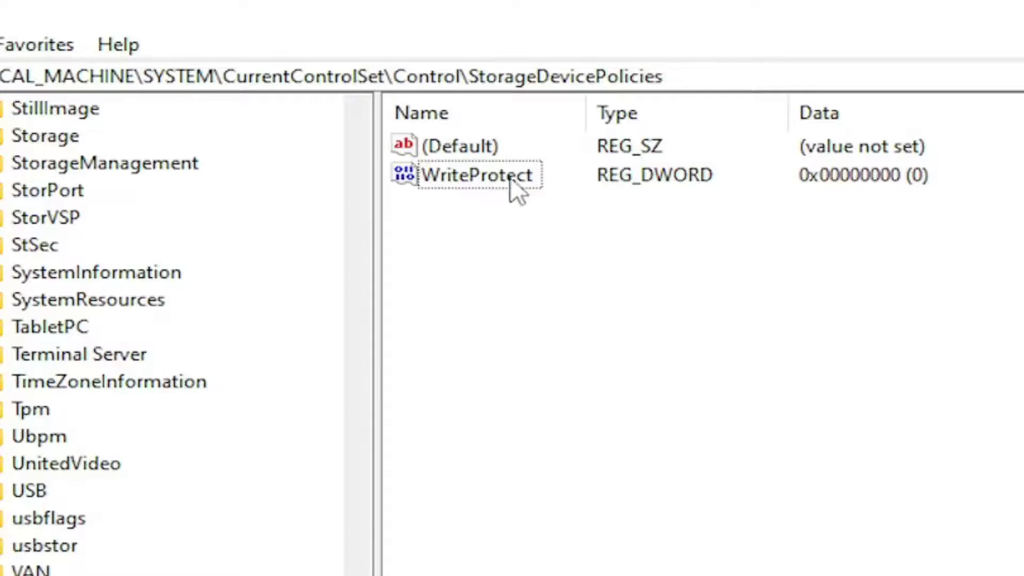
- Edit WriteProtect and accept its value data of 0
{"action": "left_click", "coordinate": [516, 190]}
{"action": "double_click", "coordinate": [469, 180]}
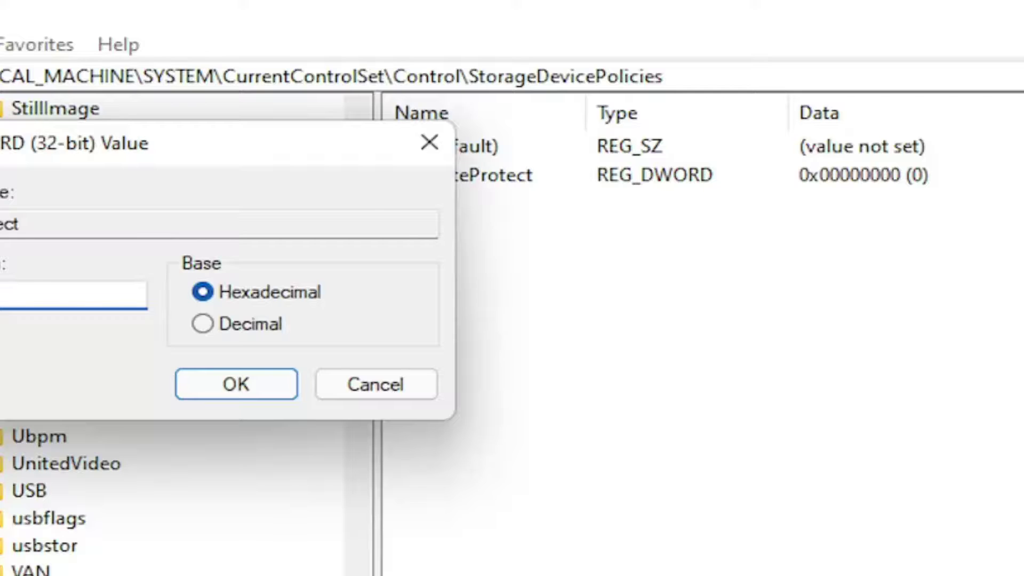
{"action": "left_click", "coordinate": [256, 383]}
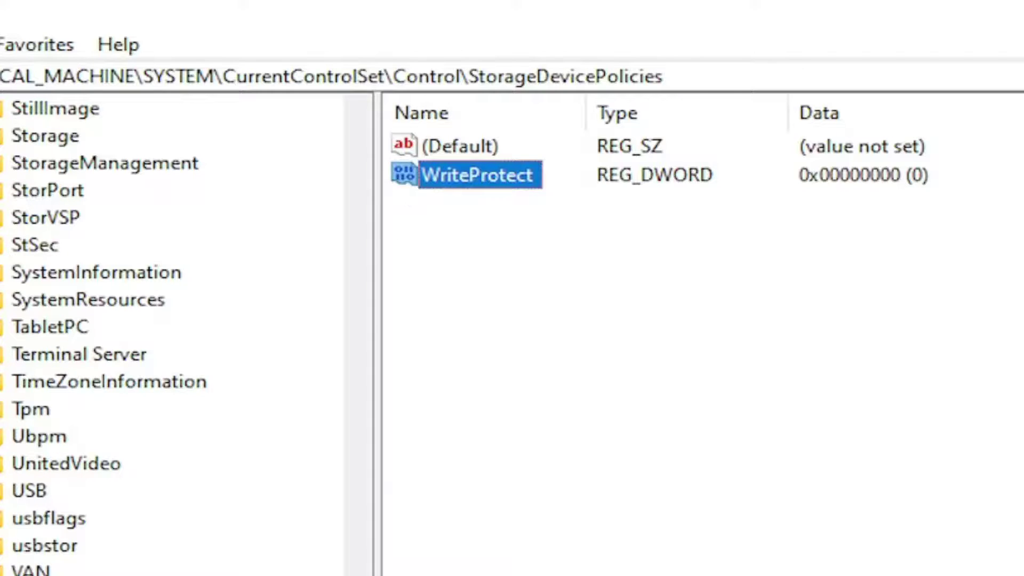
{"action": "scroll", "coordinate": [172, 336], "scroll_direction": "up", "scroll_amount": 9}
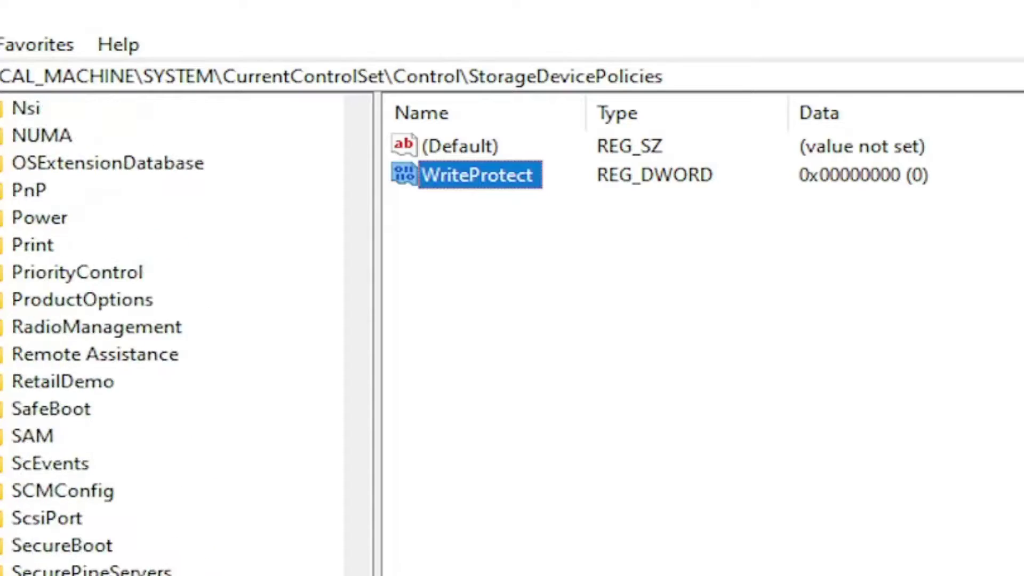
{"action": "scroll", "coordinate": [171, 336], "scroll_direction": "up", "scroll_amount": 8}
{"action": "scroll", "coordinate": [172, 336], "scroll_direction": "up", "scroll_amount": 10}
{"action": "scroll", "coordinate": [172, 336], "scroll_direction": "up", "scroll_amount": 9}
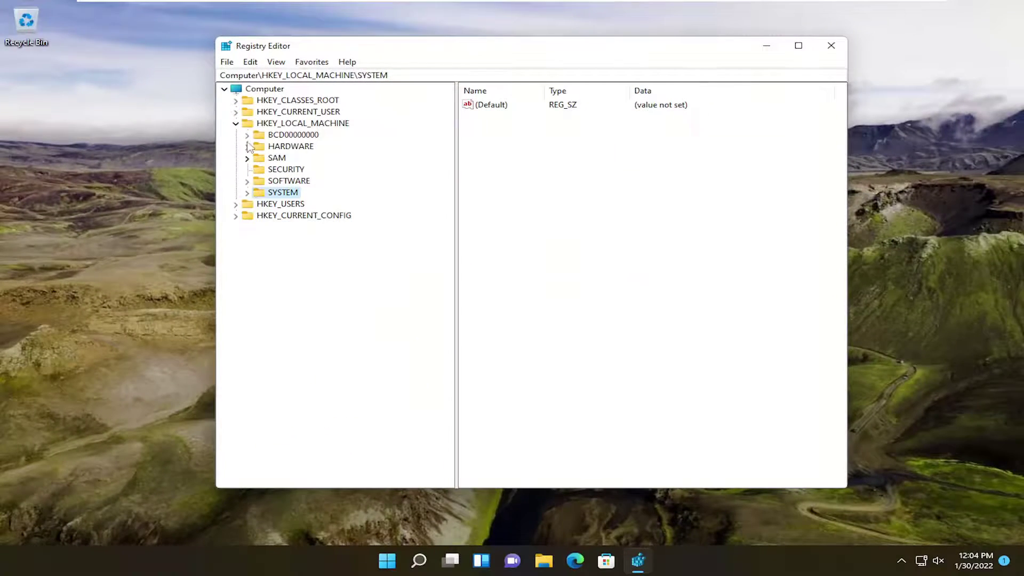
- Collapse the tree, close Registry Editor and choose Shut down or sign out from the Start menu
{"action": "left_click", "coordinate": [235, 123]}
{"action": "left_click", "coordinate": [832, 45]}
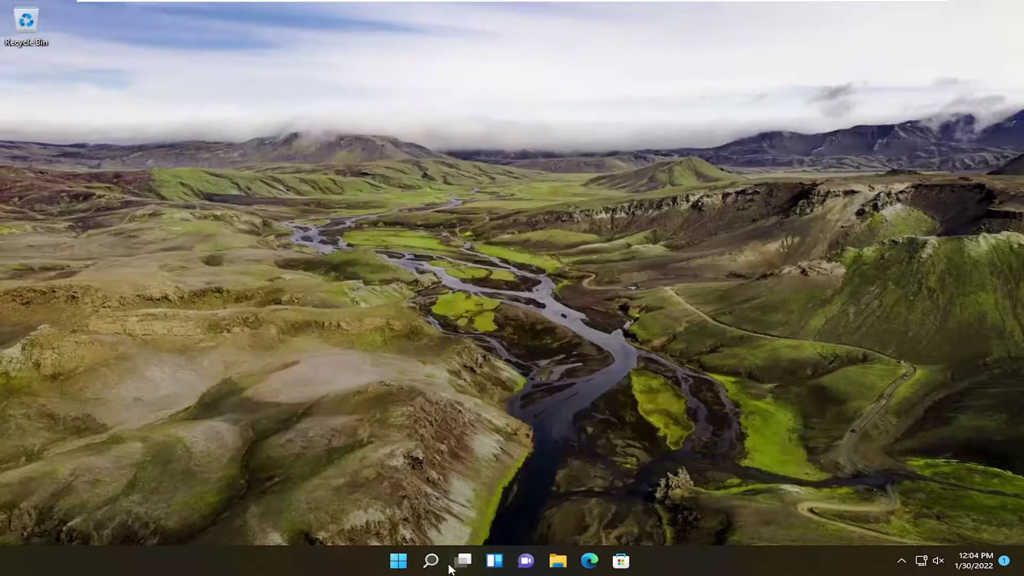
{"action": "right_click", "coordinate": [412, 568]}
{"action": "left_click", "coordinate": [520, 528]}
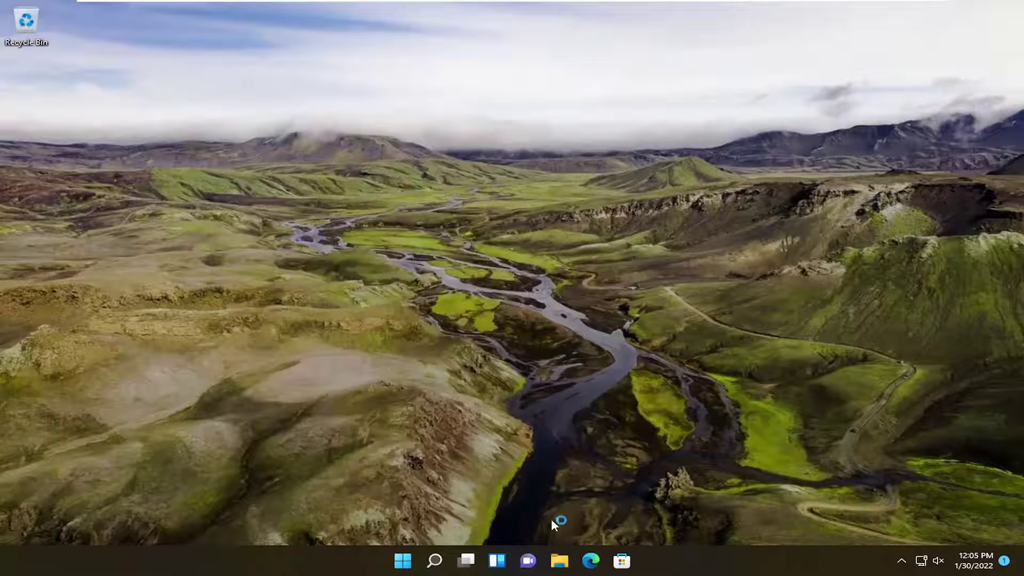